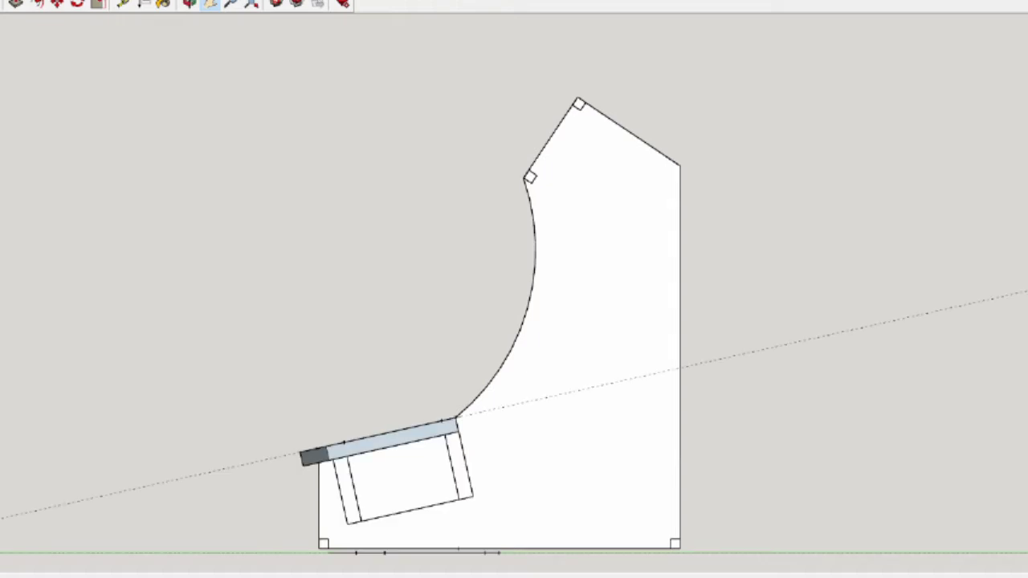
Step: Inspect the cabinet's interior panels and control panel from several angles, and switch to a standard side view
middle_drag(443, 340, 553, 386)
key(h)
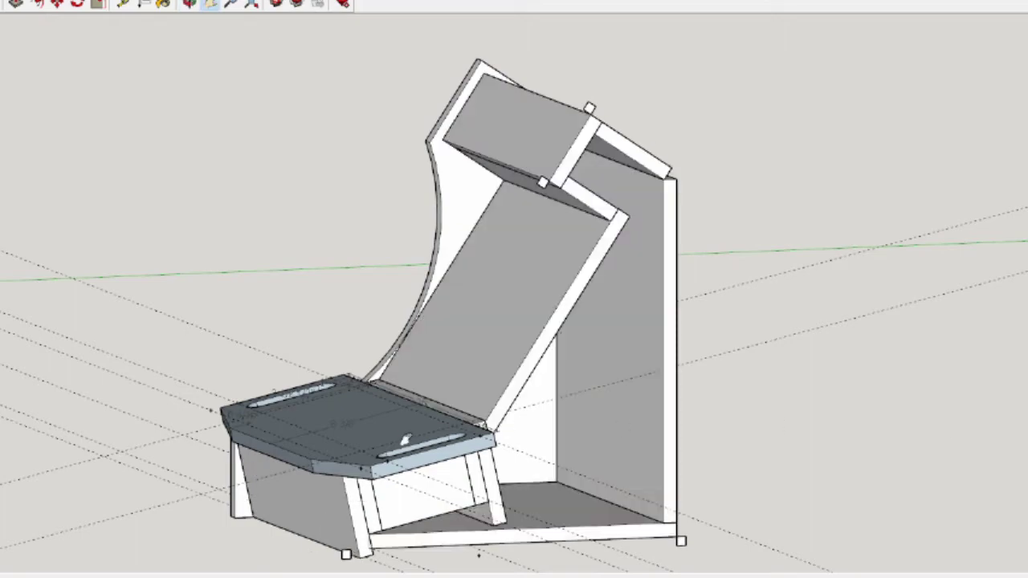
middle_drag(409, 437, 275, 404)
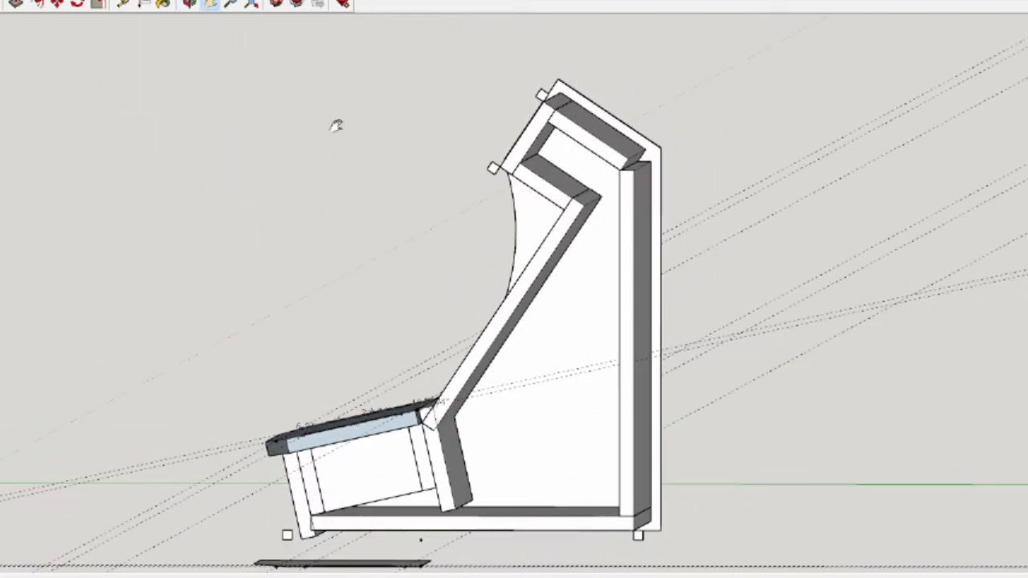
click(0, 0)
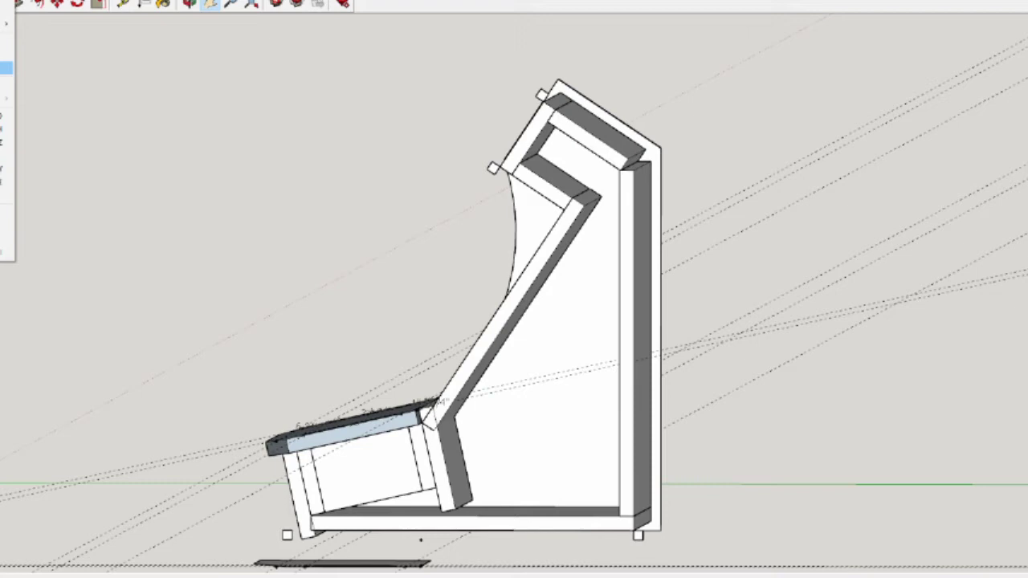
mouse_move(7, 23)
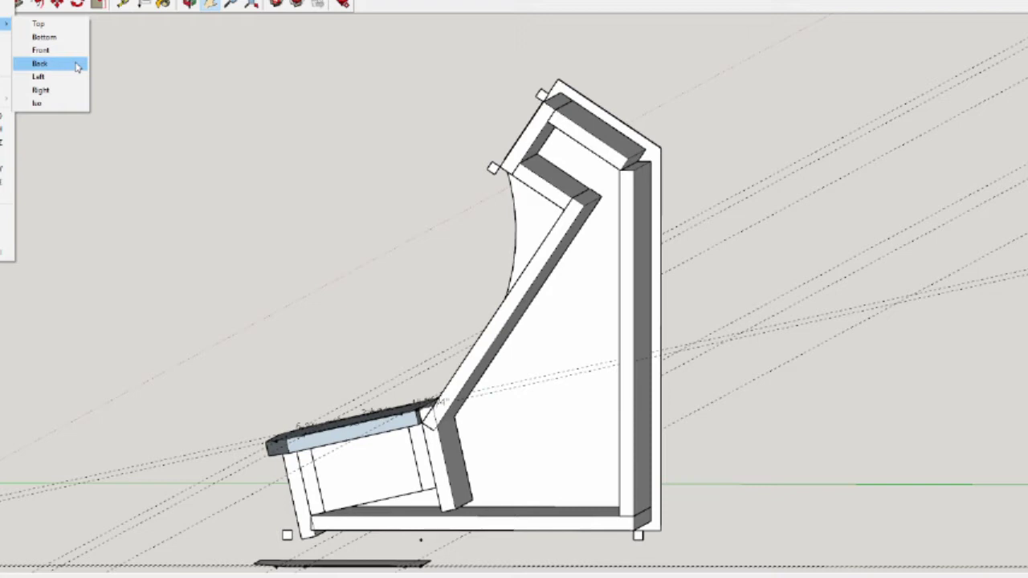
click(69, 76)
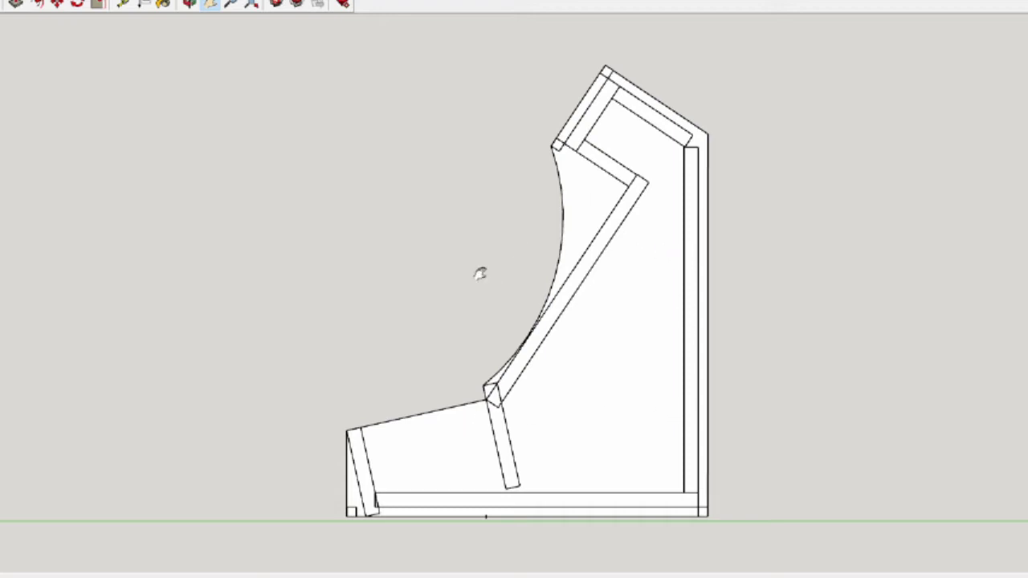
Step: Switch the model to perspective projection and inspect the panel layout inside the open cabinet from different angles
middle_drag(479, 273, 612, 334)
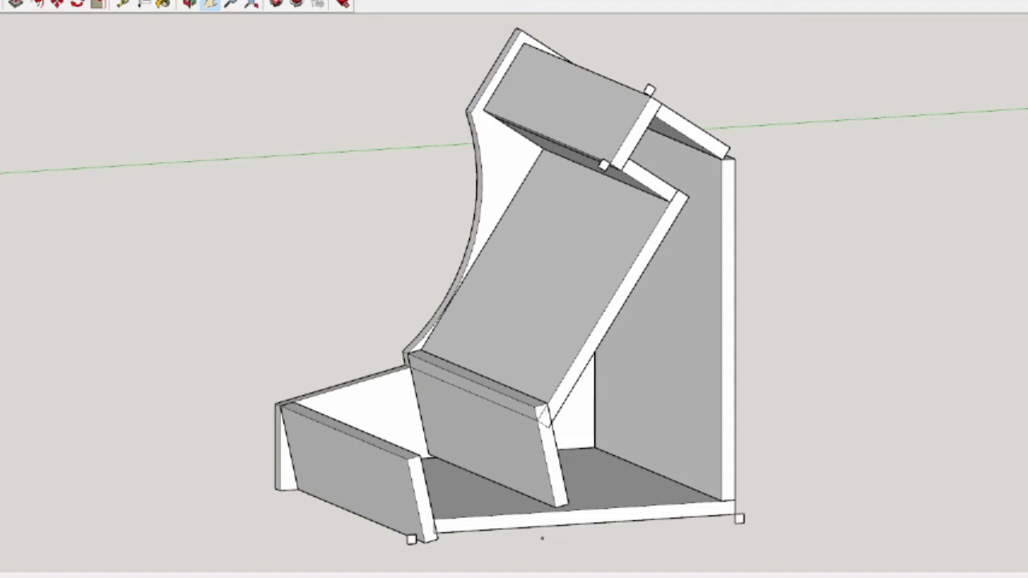
click(0, 0)
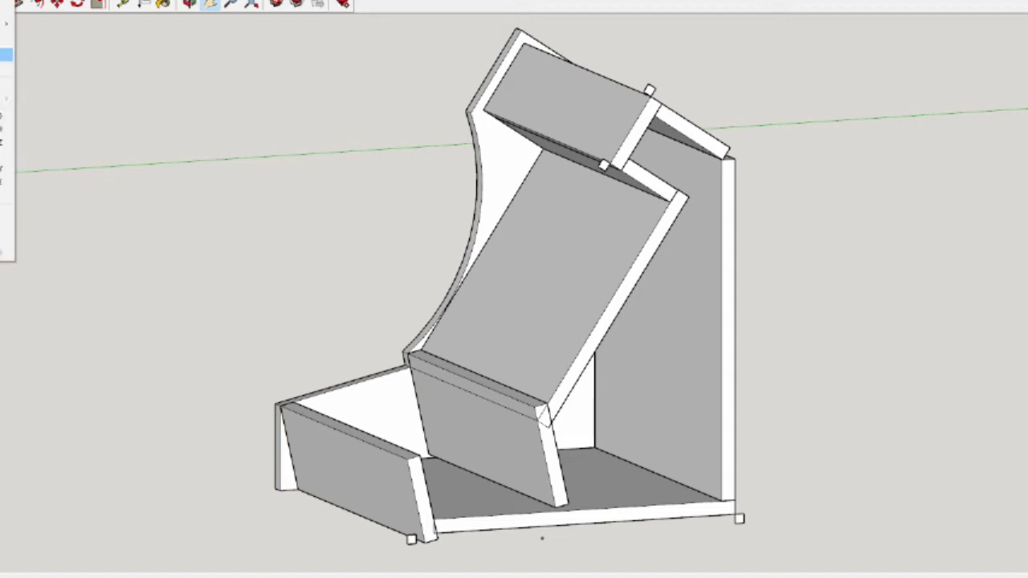
click(6, 53)
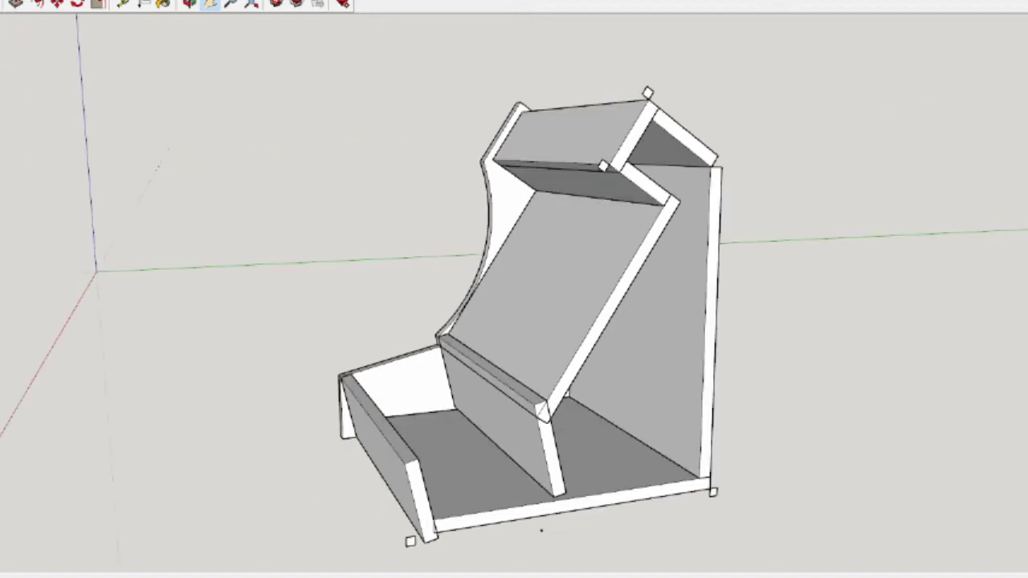
middle_drag(367, 211, 211, 166)
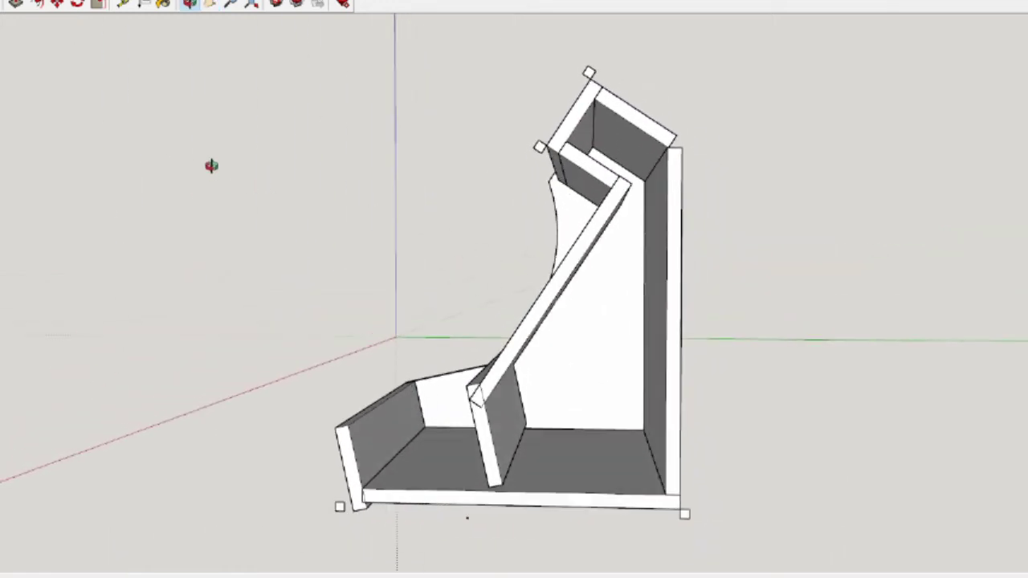
key(h)
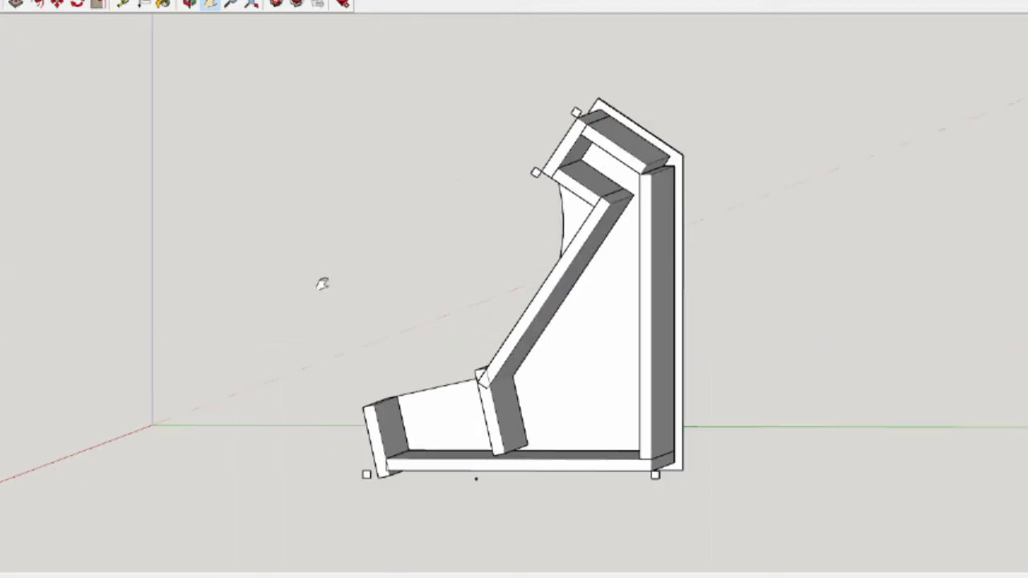
Step: Show the cabinet in the standard Right view and examine the front board, middle support and base panel closely
click(2, 2)
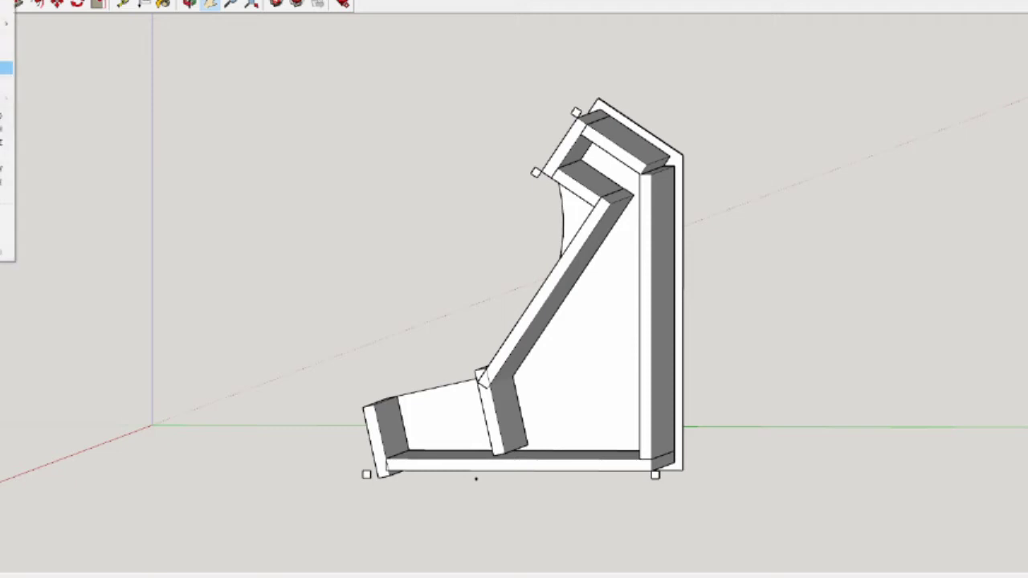
mouse_move(7, 23)
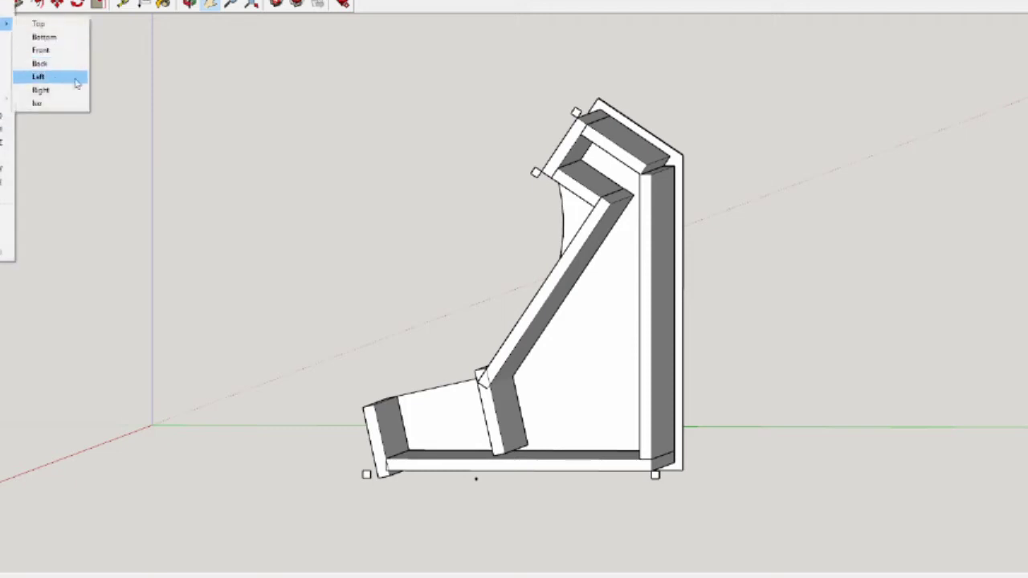
click(76, 91)
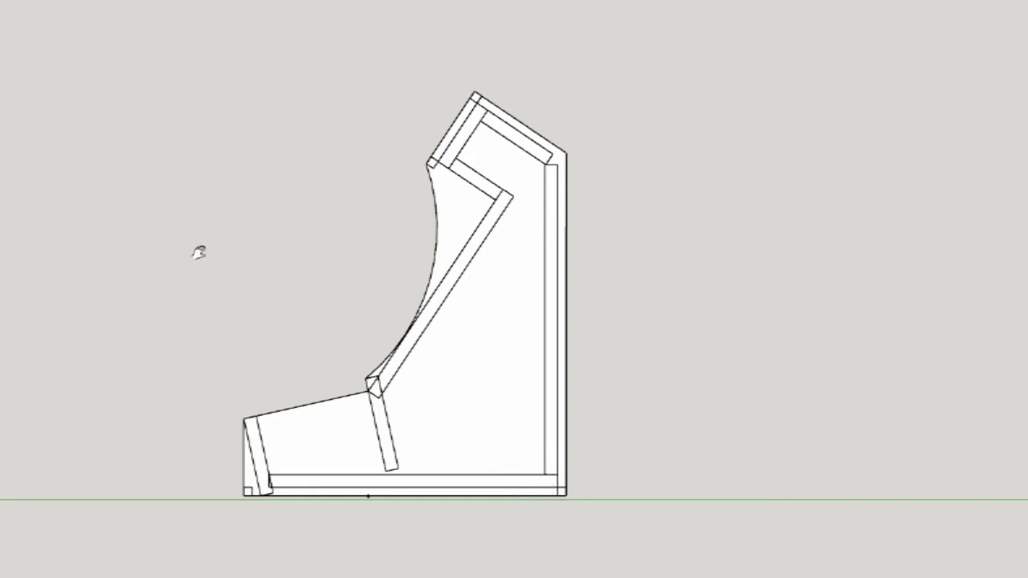
scroll(404, 394, up, 5)
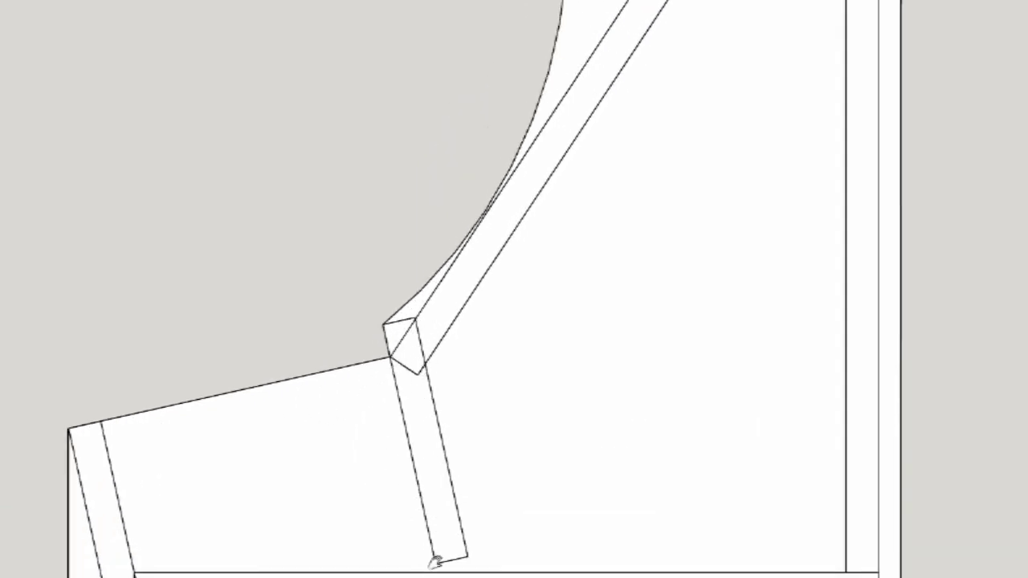
drag(354, 502, 417, 415)
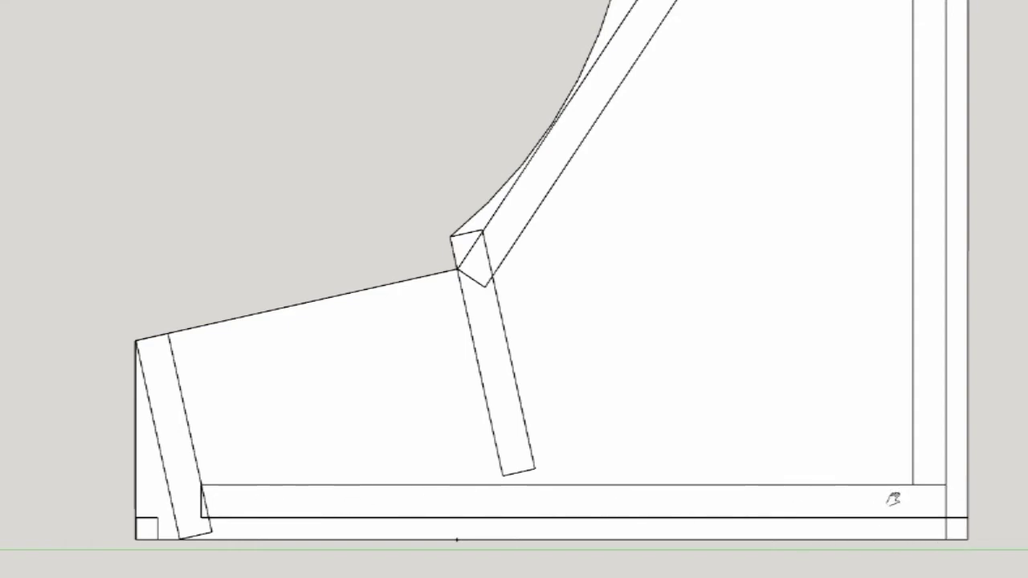
Step: Examine the overlapping joint where the slanted panel meets the middle support, trying a line across the slanted panel's lower end
middle_drag(597, 385, 673, 424)
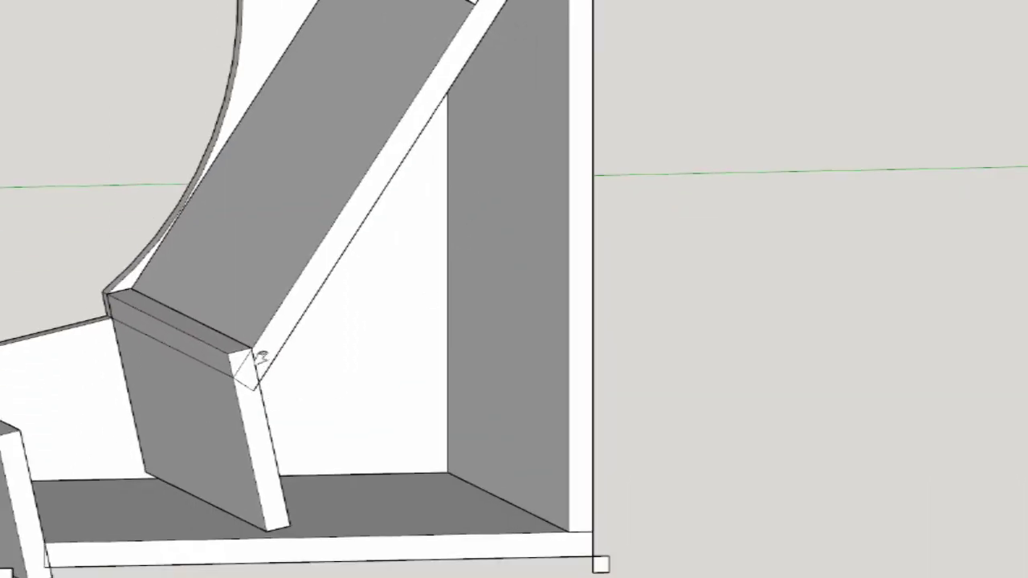
scroll(253, 380, up, 5)
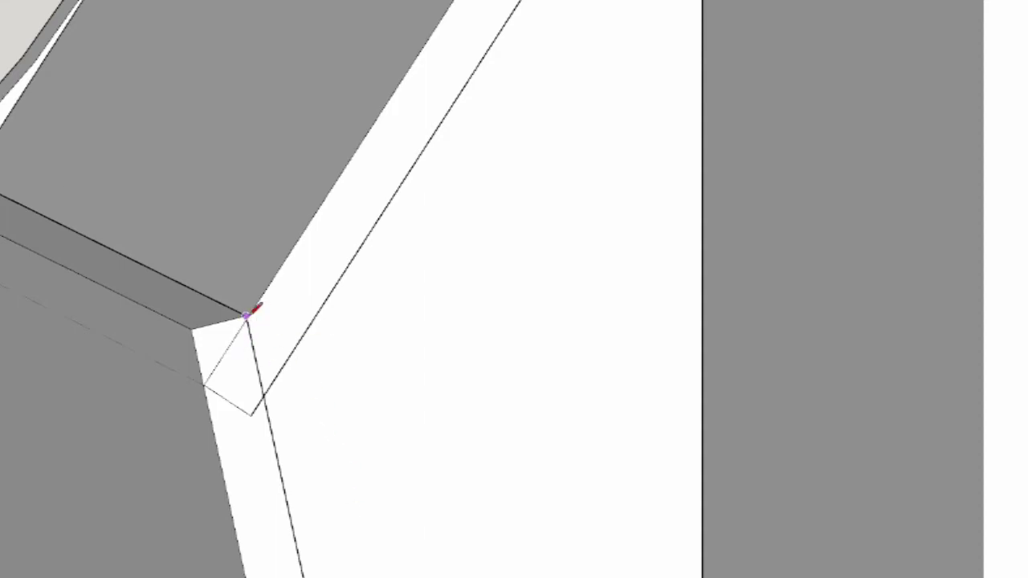
click(246, 315)
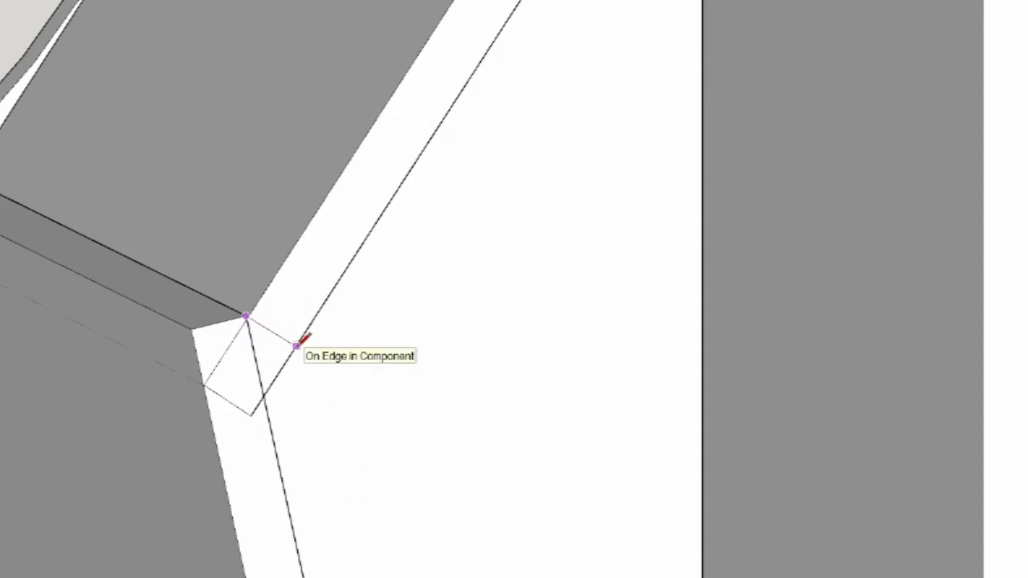
key(Escape)
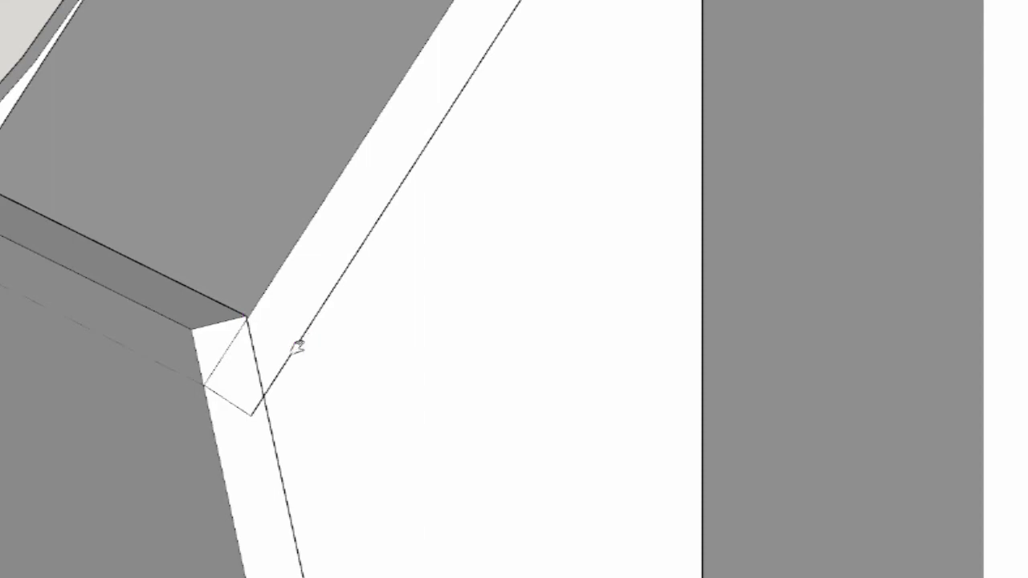
mouse_move(380, 394)
shift+middle_down()
mouse_move(356, 271)
mouse_move(371, 359)
shift+middle_up()
scroll(355, 271, down, 3)
scroll(356, 273, down, 4)
scroll(371, 358, down, 2)
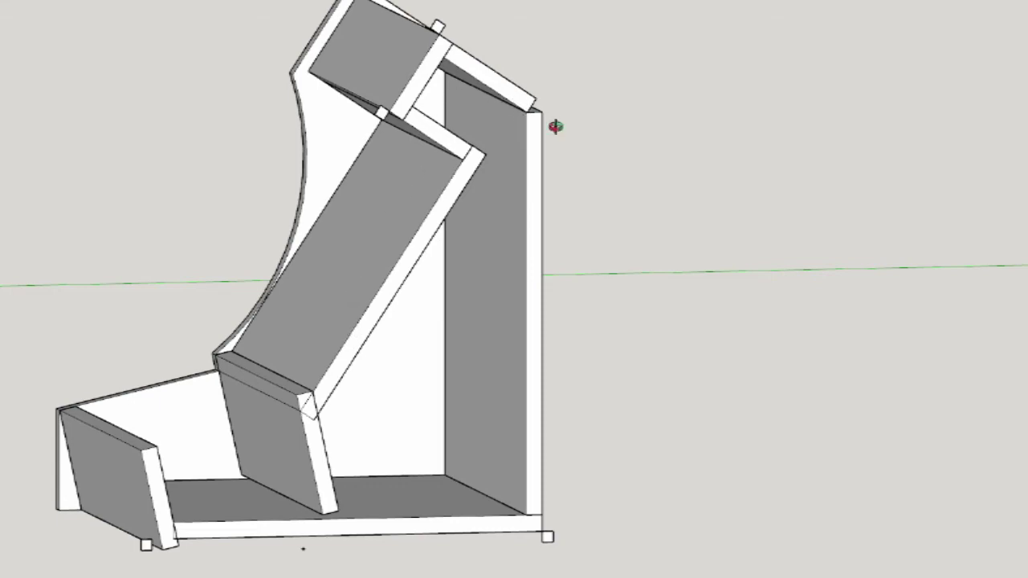
Step: Examine the joint between the sloped top panel and the back panel from behind the cabinet
middle_drag(555, 127, 512, 91)
shift+middle_drag(555, 64, 562, 181)
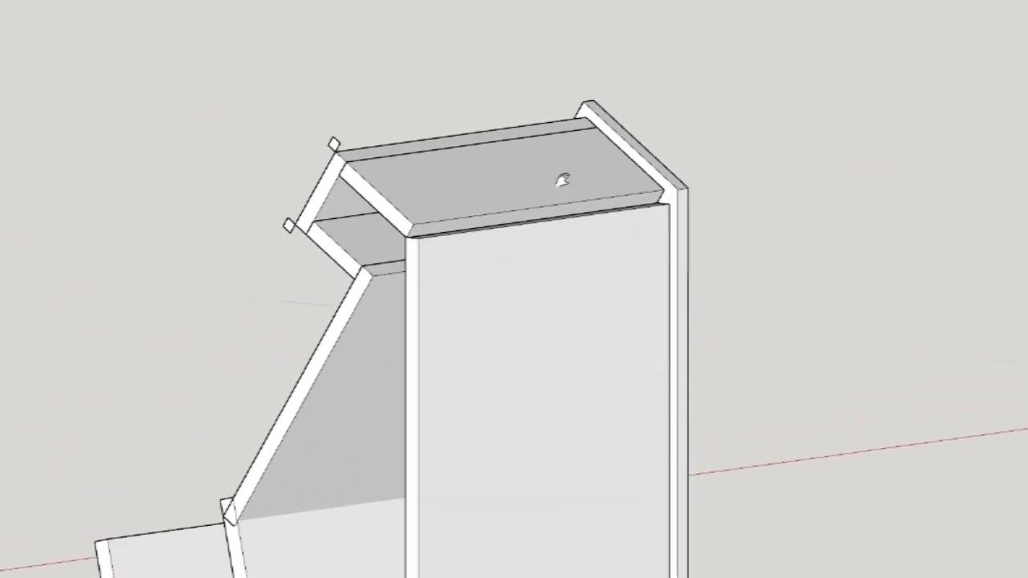
scroll(562, 180, up, 3)
middle_drag(578, 245, 447, 297)
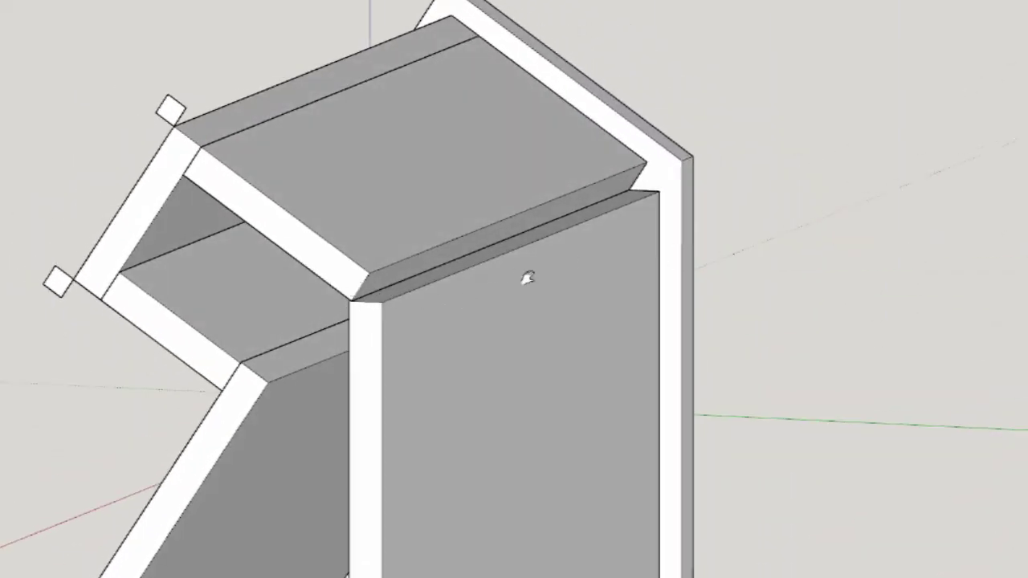
middle_drag(238, 232, 378, 248)
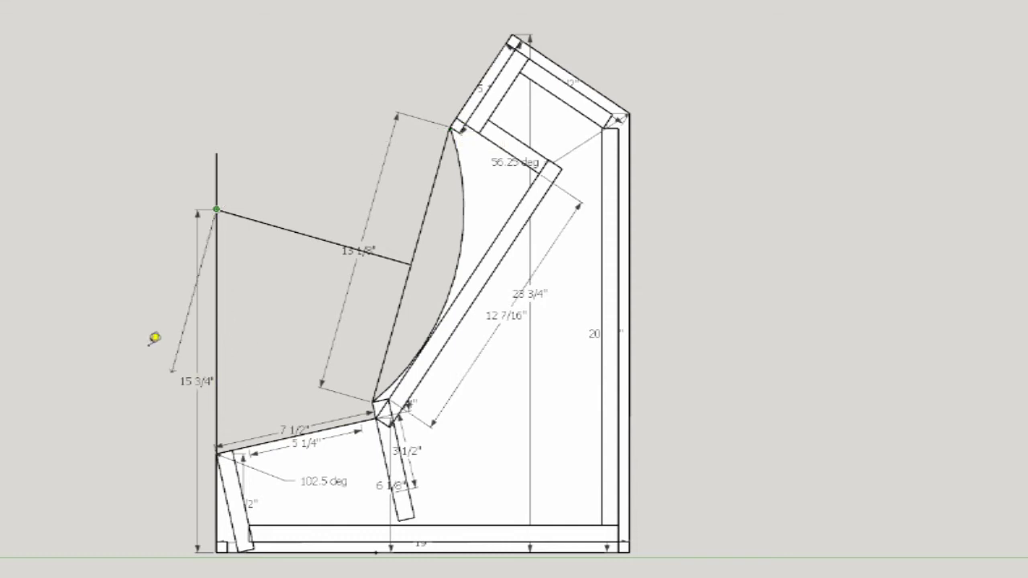
Step: Examine the dimensioned side profile around the center point of the curved front edge
key(Escape)
mouse_move(226, 472)
mouse_down()
mouse_move(333, 574)
mouse_move(390, 566)
mouse_move(340, 568)
mouse_up()
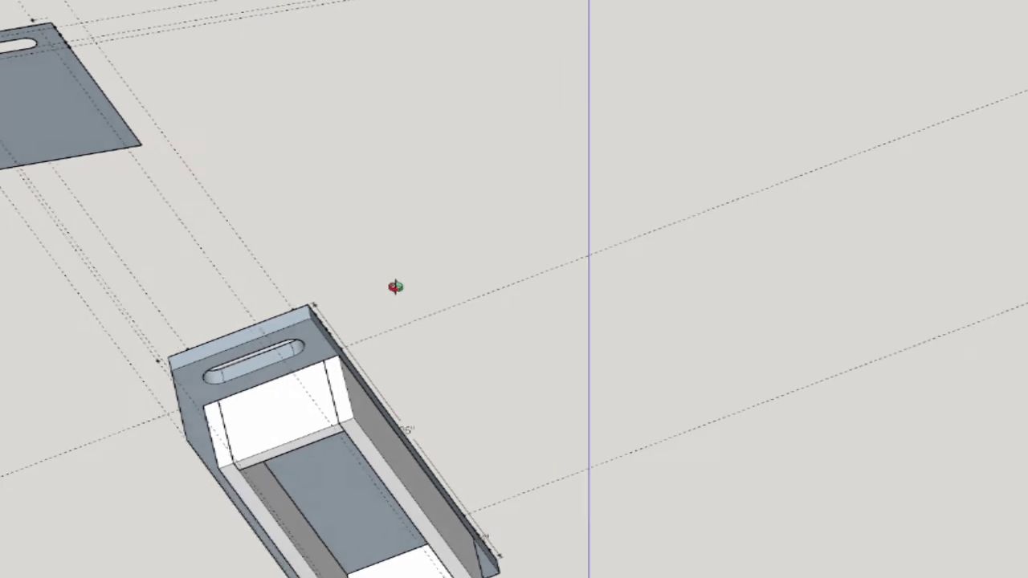
Step: Examine the overall width and depth dimensions on the control panel's top board
middle_drag(394, 286, 604, 436)
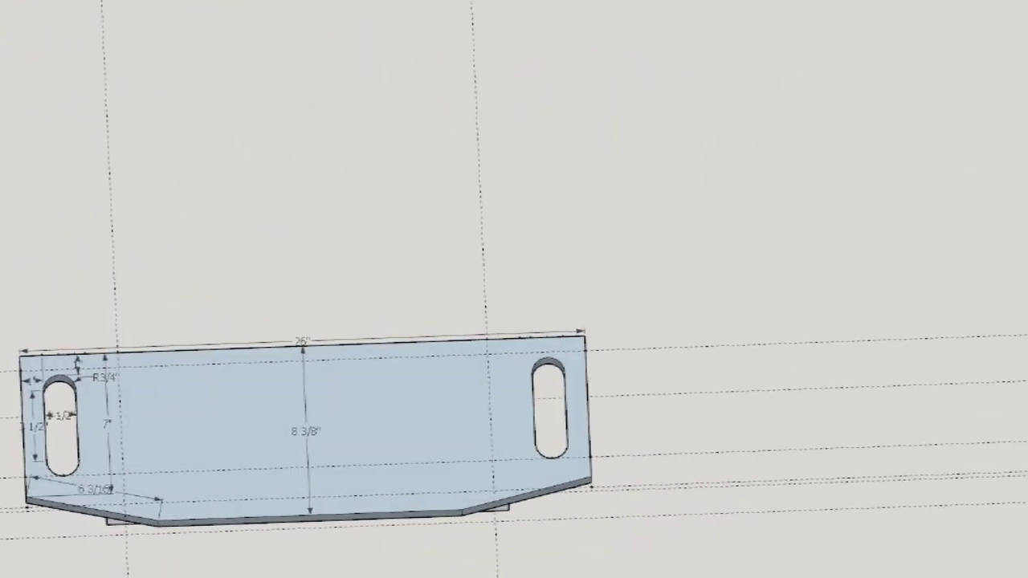
middle_drag(381, 421, 348, 407)
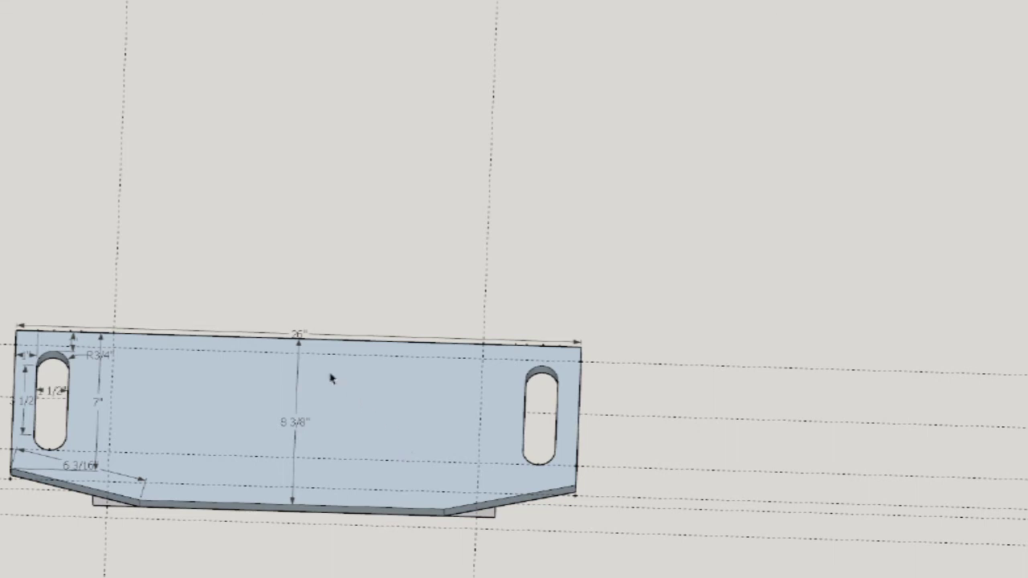
scroll(270, 343, up, 2)
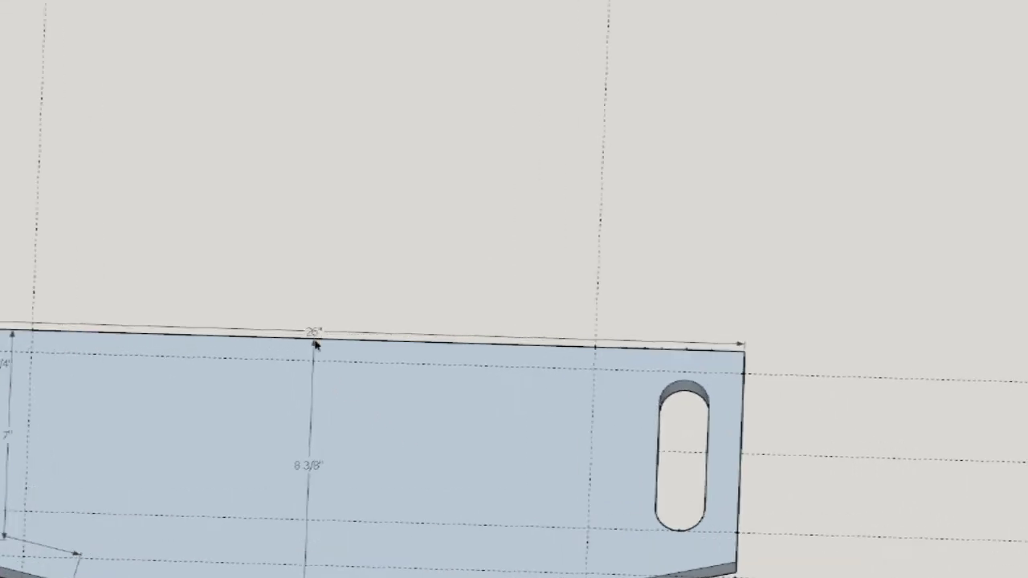
scroll(323, 382, down, 2)
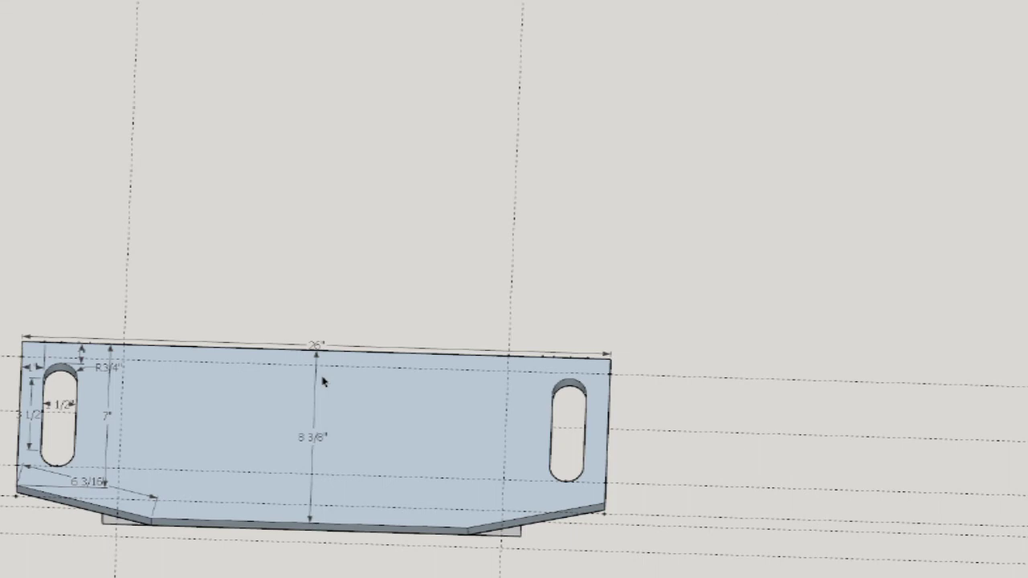
Step: Examine the underside of the control panel and the open box frame attached beneath it
mouse_move(137, 450)
middle_down()
mouse_move(193, 184)
mouse_move(252, 413)
mouse_move(167, 435)
middle_up()
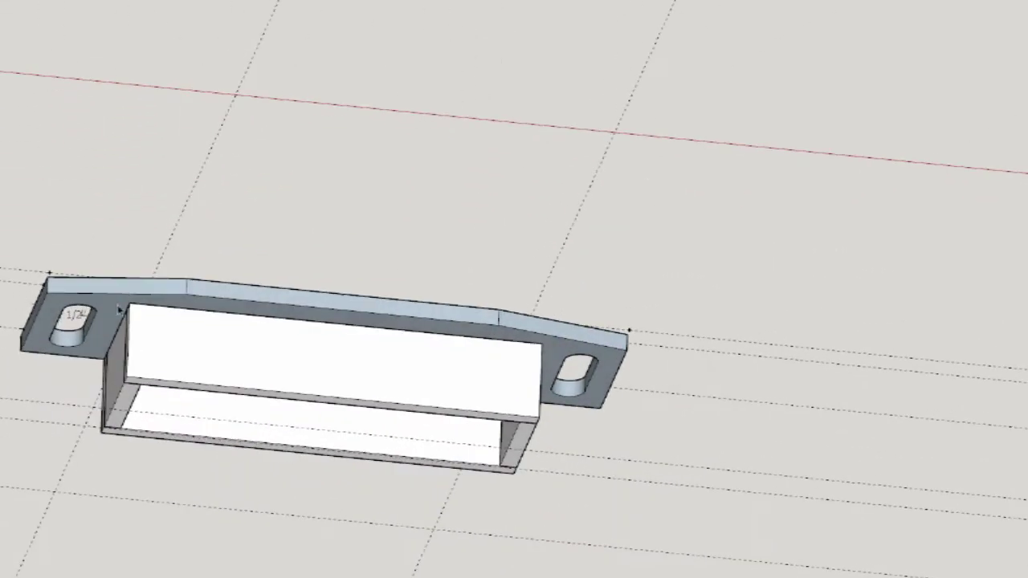
scroll(90, 359, up, 4)
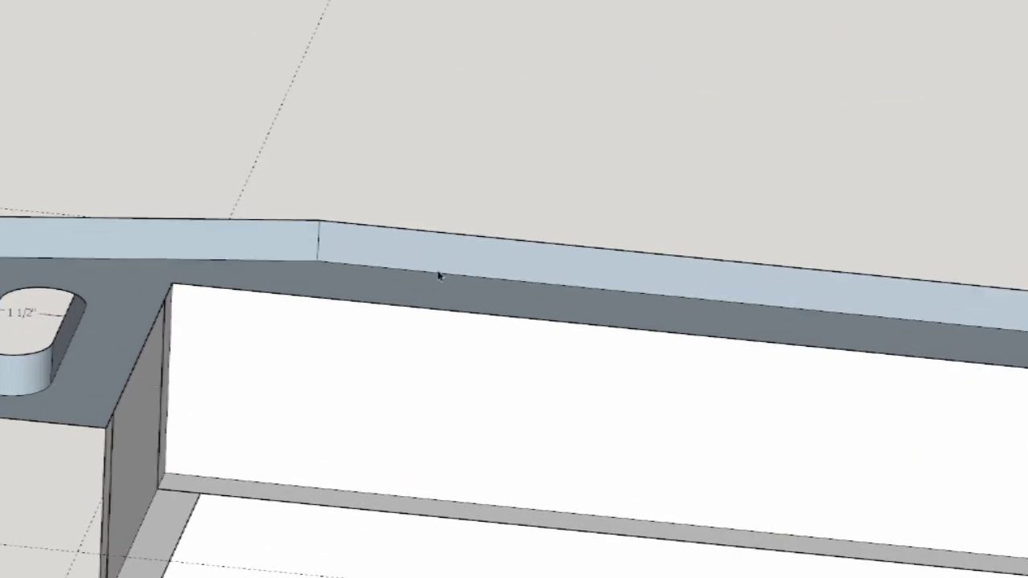
mouse_move(438, 276)
middle_down()
mouse_move(378, 447)
mouse_move(485, 257)
middle_up()
scroll(770, 377, down, 3)
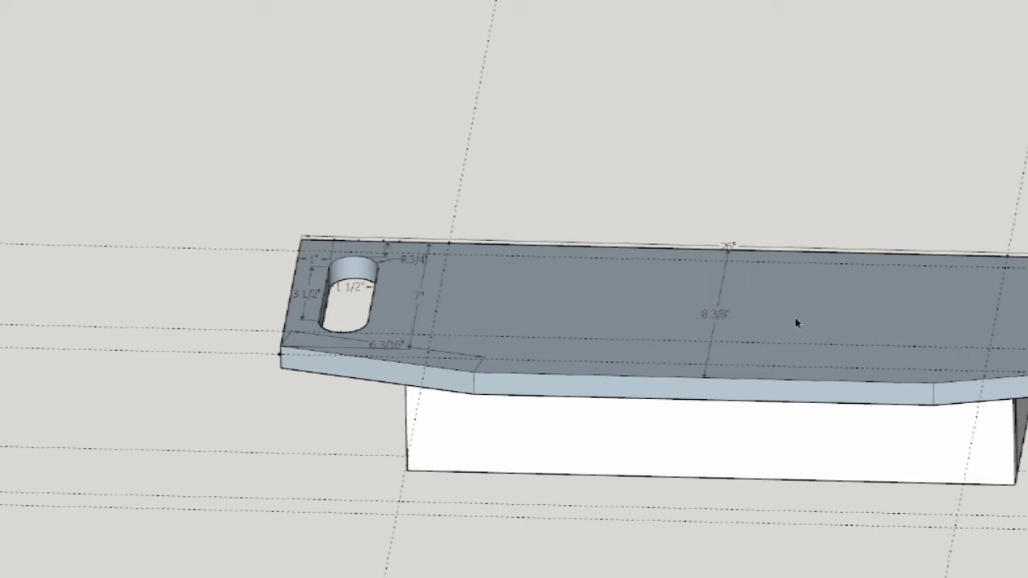
Step: Examine the dimensions of the control panel's rounded end slots and angled front corners
mouse_move(827, 317)
shift+middle_down()
mouse_move(679, 298)
mouse_move(474, 298)
mouse_move(486, 505)
shift+middle_up()
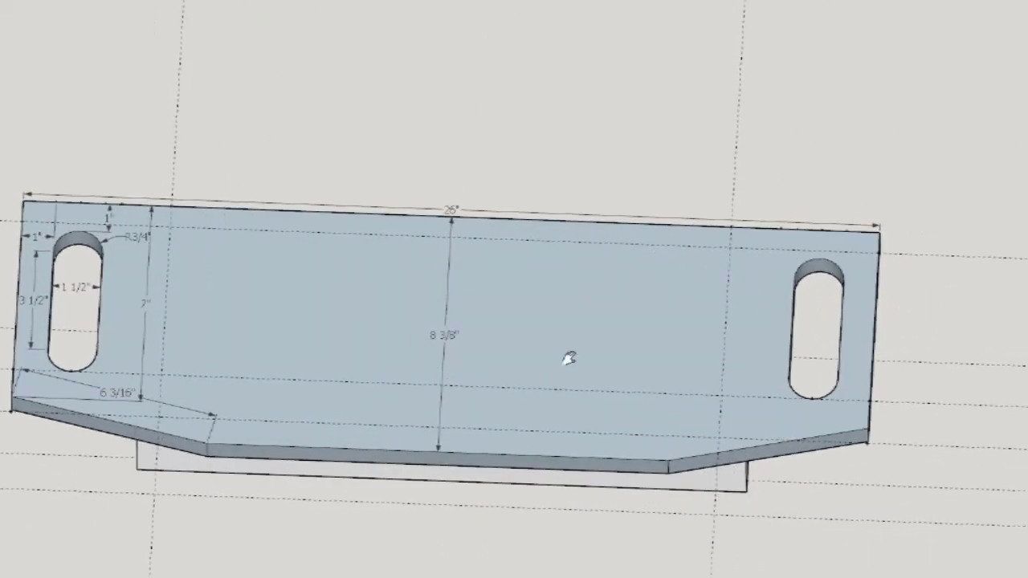
mouse_move(628, 305)
middle_down()
mouse_move(468, 310)
mouse_move(590, 318)
mouse_move(603, 378)
mouse_move(654, 303)
mouse_move(525, 323)
mouse_move(441, 245)
middle_up()
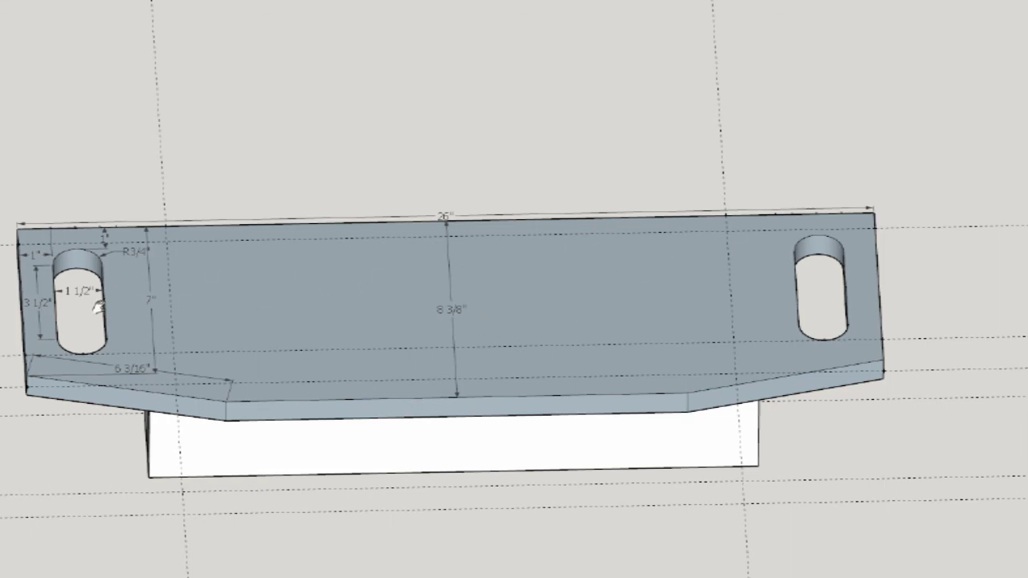
middle_drag(95, 296, 293, 328)
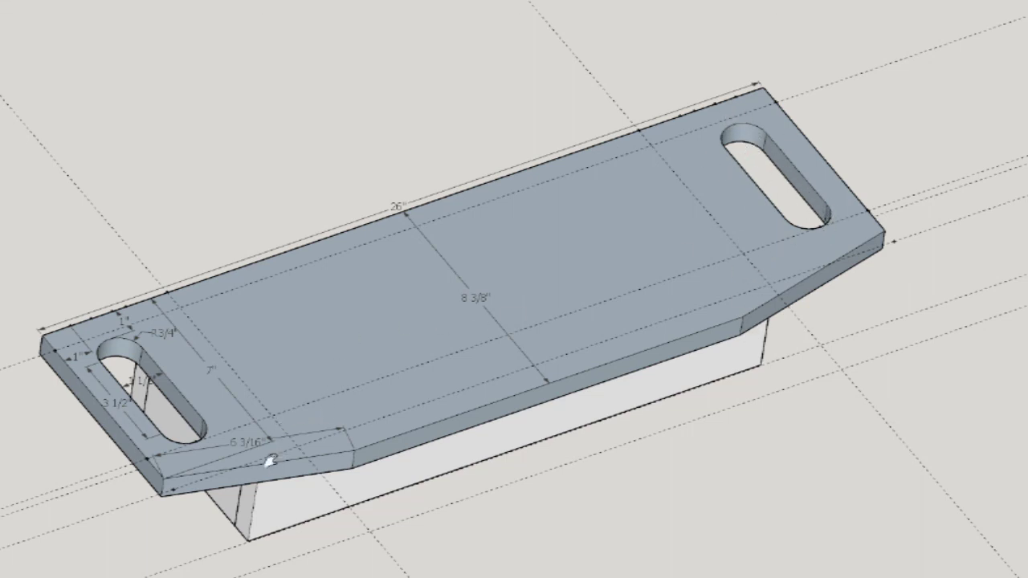
middle_drag(218, 351, 262, 393)
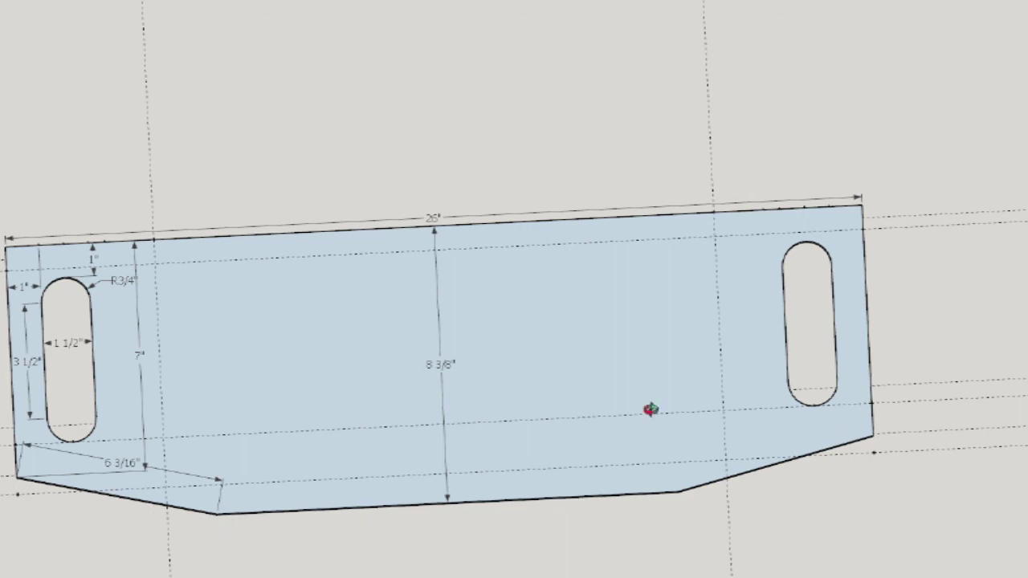
Step: Examine the control panel board's top face, end slots and front edge thickness from above and at an angle
middle_drag(648, 413, 573, 202)
middle_drag(425, 264, 468, 361)
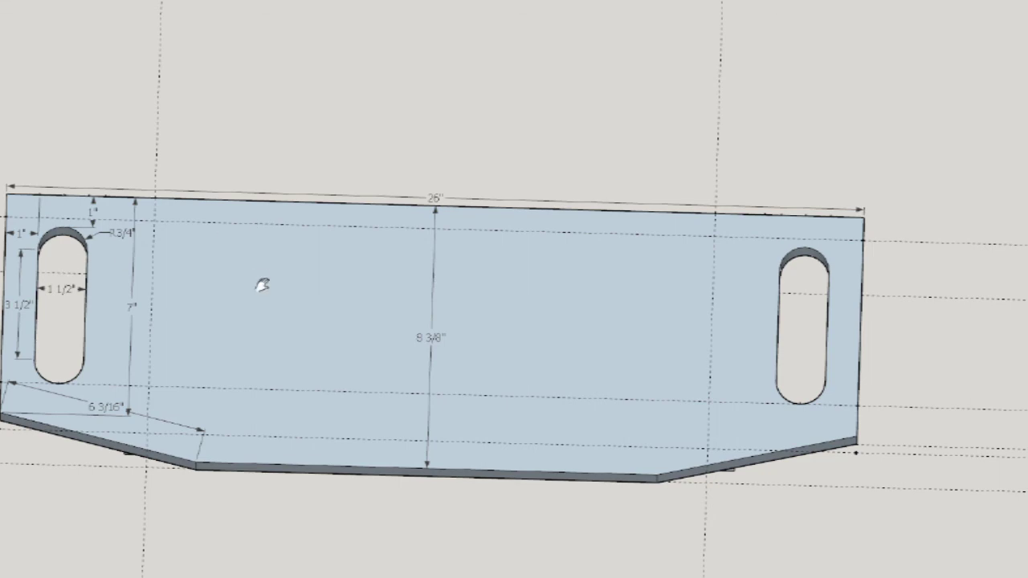
middle_drag(741, 418, 725, 326)
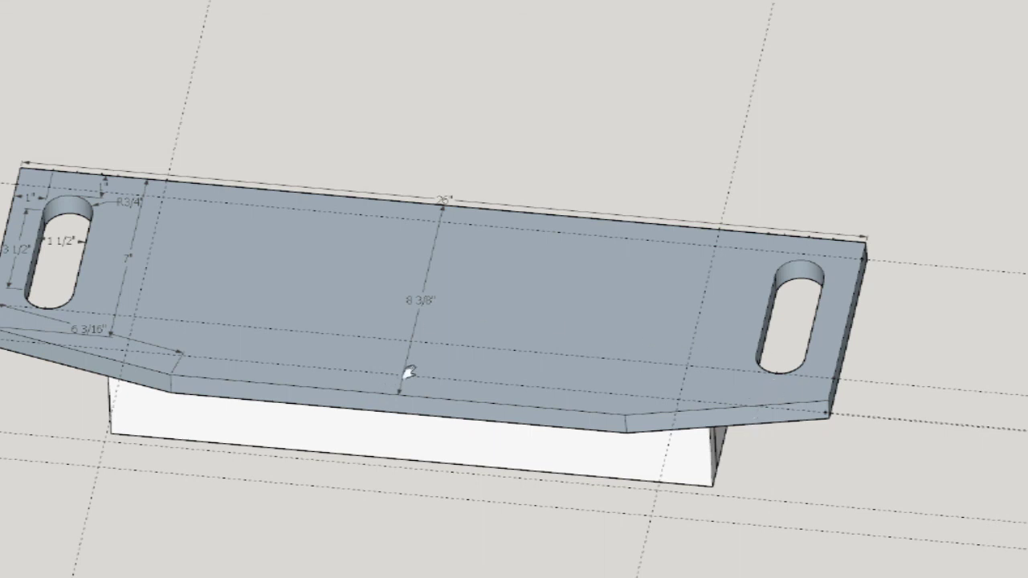
Step: Open the control panel board's group, inspect its top face and front edge by selecting them, and leave the group
key(t)
key(m)
key(space)
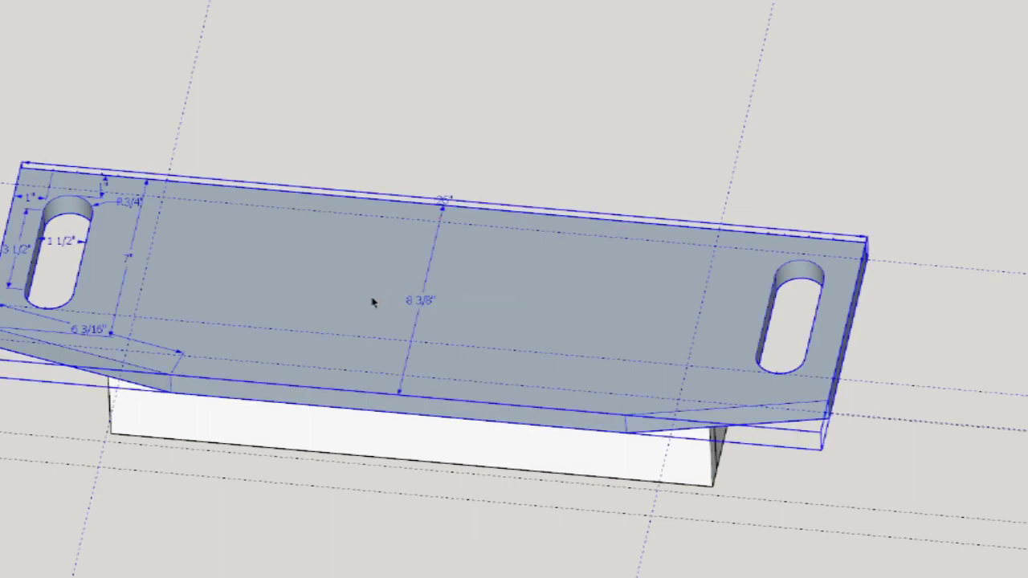
triple_click(374, 300)
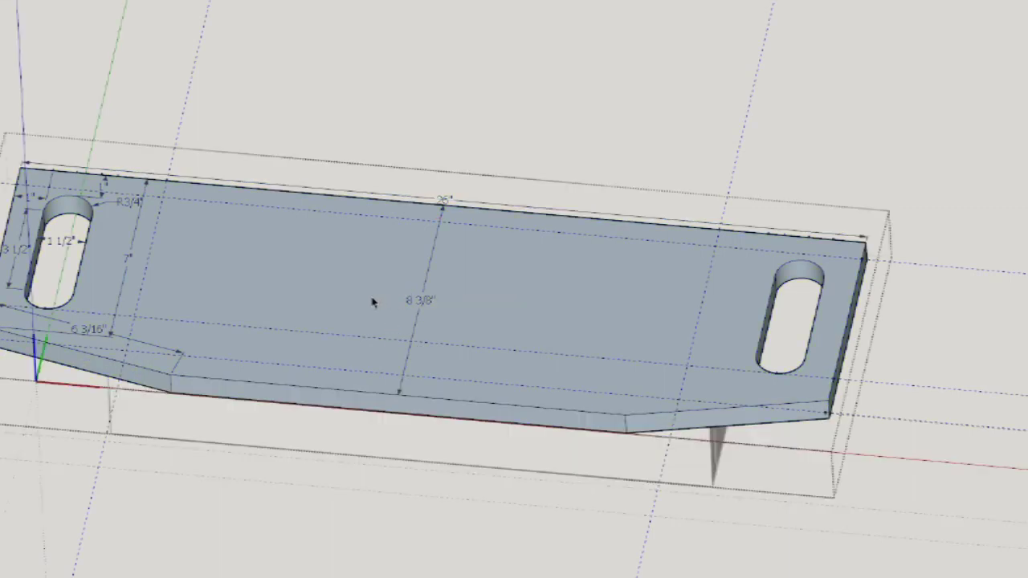
click(54, 212)
click(190, 272)
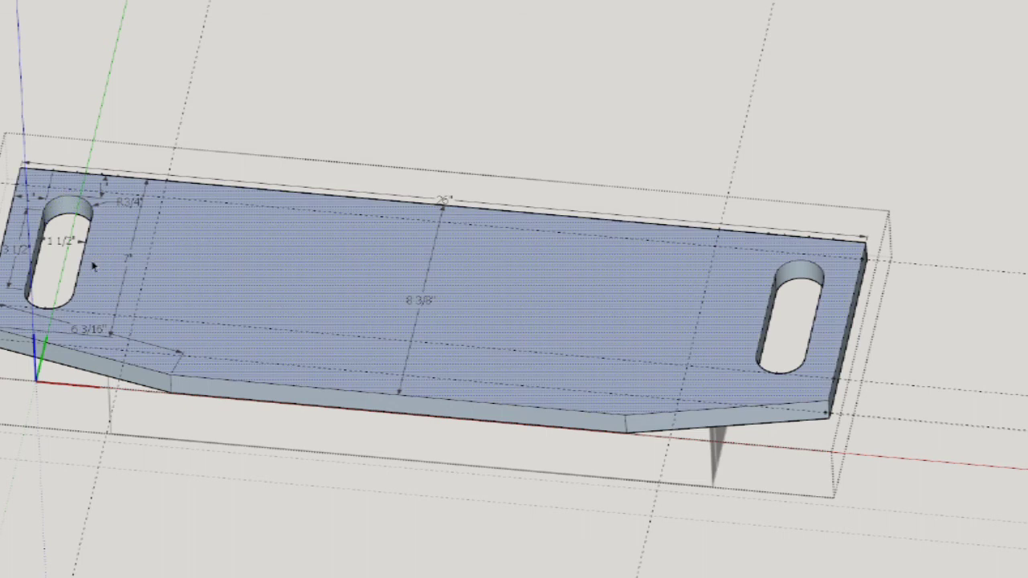
click(83, 273)
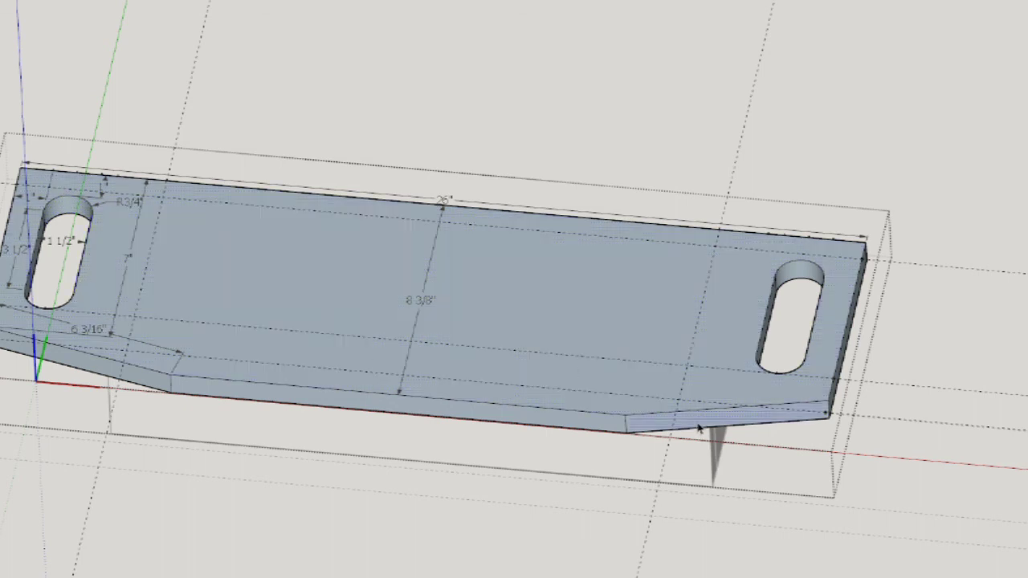
click(605, 429)
click(598, 307)
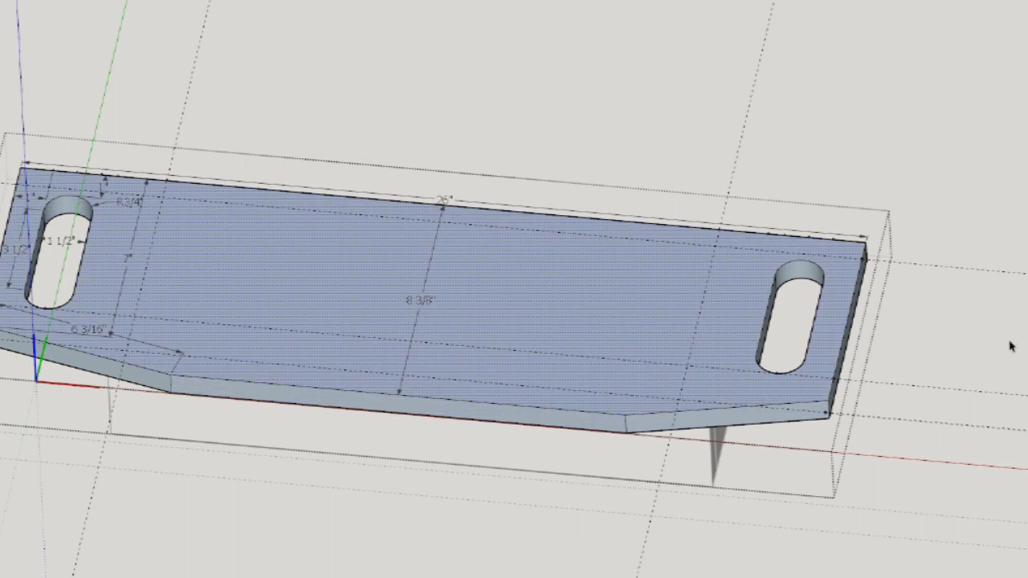
click(1010, 345)
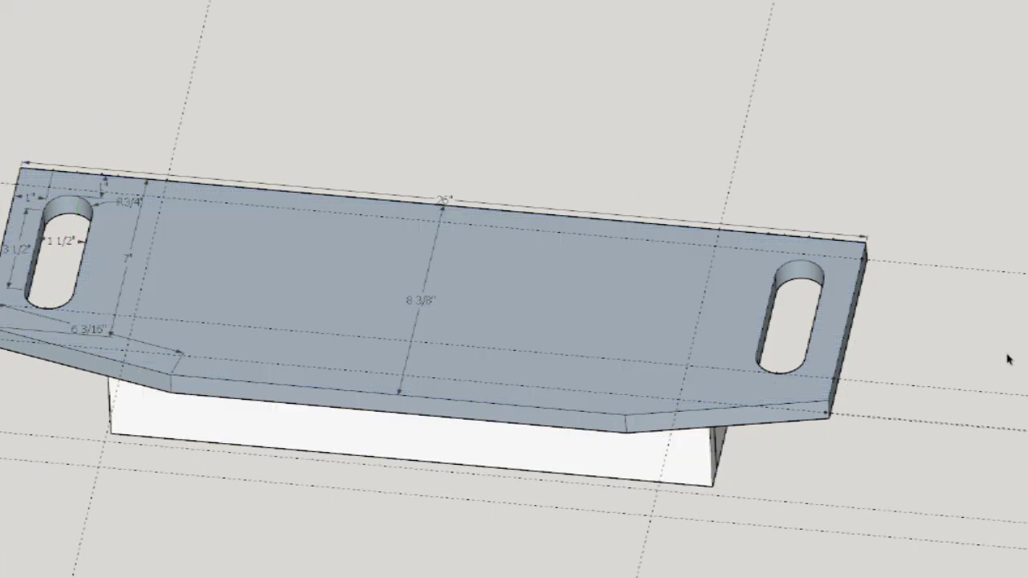
Step: Select the control panel board, clear the selection and bring the cabinet's side panel back into view
click(612, 270)
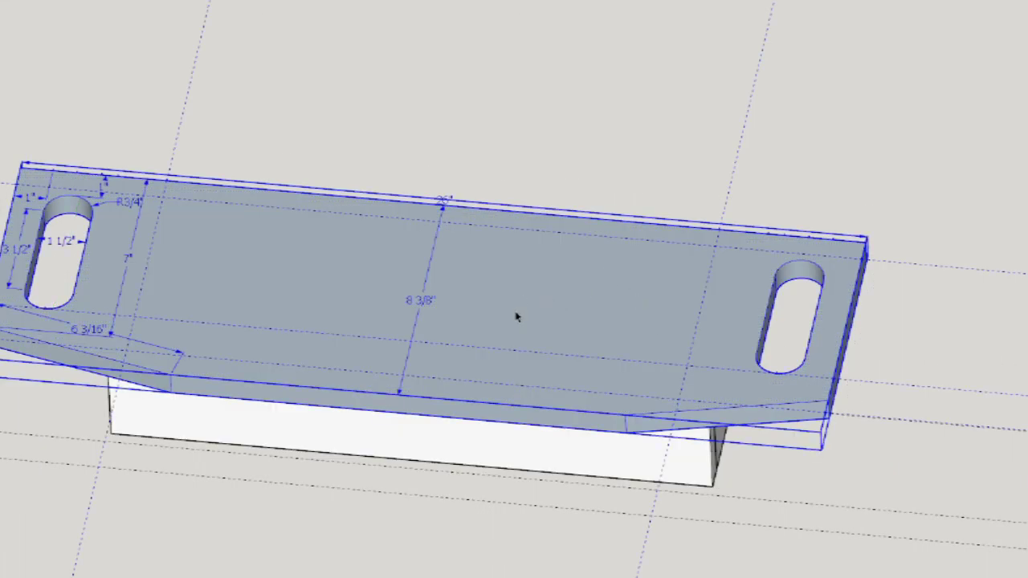
drag(516, 312, 506, 199)
click(900, 289)
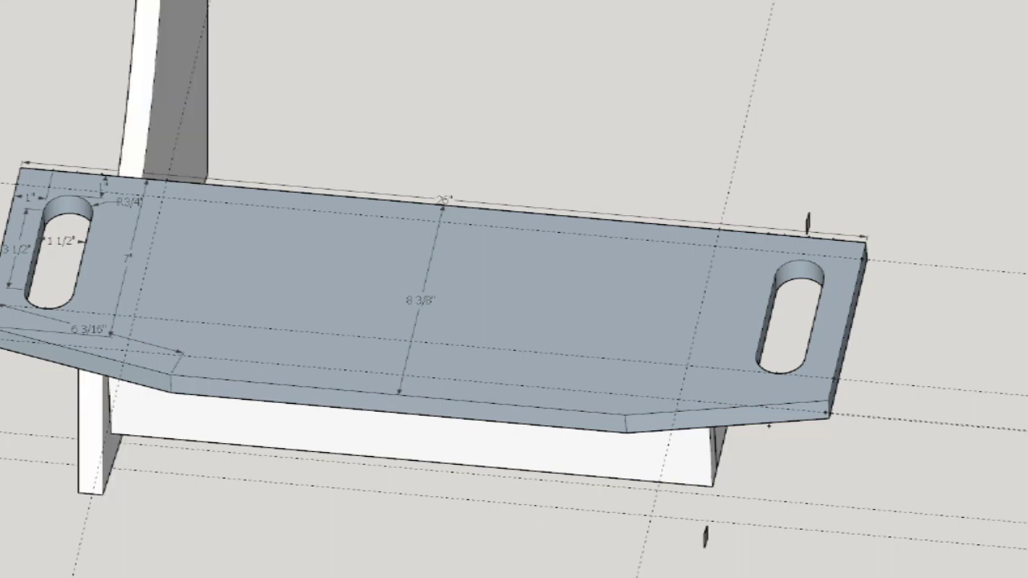
Step: Examine how the cabinet's base, back, slanted screen panel and front boards fit together against the side panel
middle_drag(920, 342, 386, 173)
scroll(418, 175, down, 5)
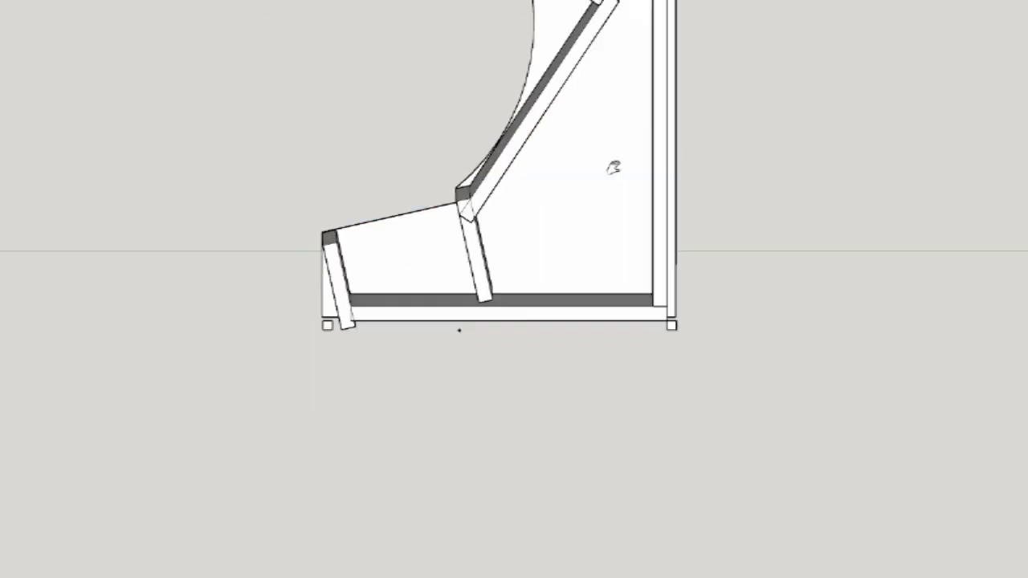
shift+middle_drag(613, 167, 513, 301)
mouse_move(403, 220)
middle_down()
mouse_move(580, 291)
mouse_move(592, 287)
middle_up()
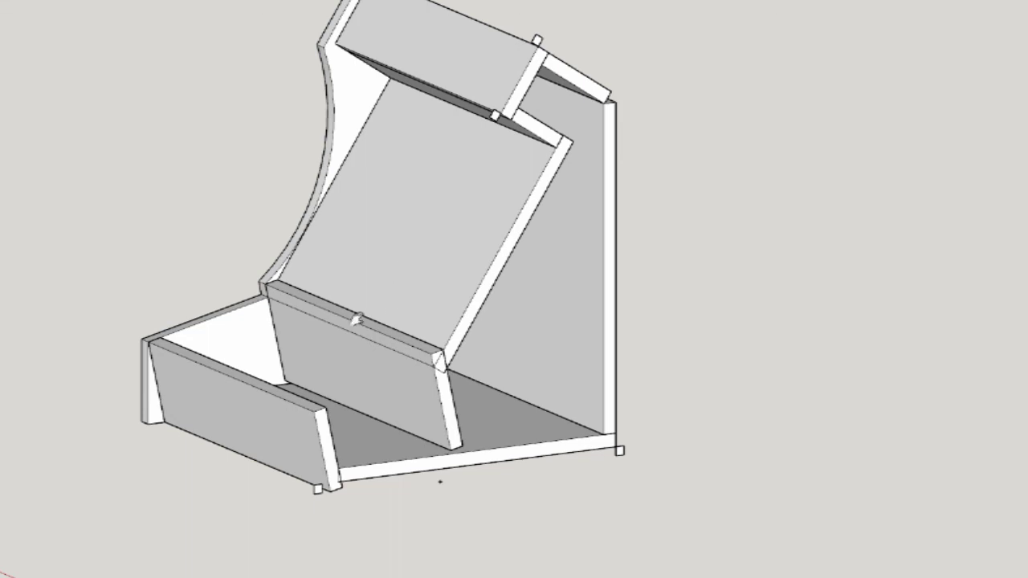
scroll(238, 315, up, 3)
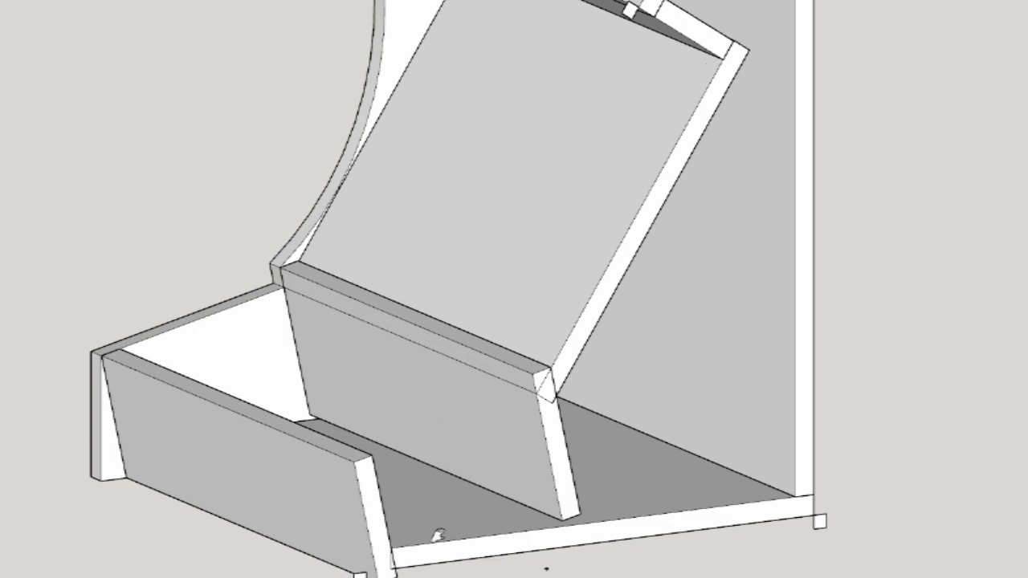
key(alt+z)
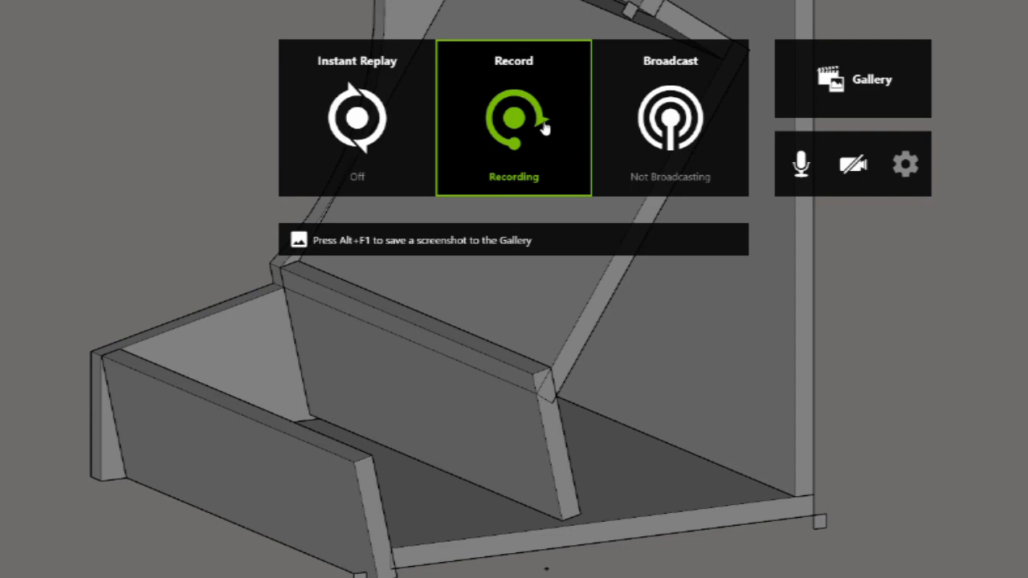
click(515, 177)
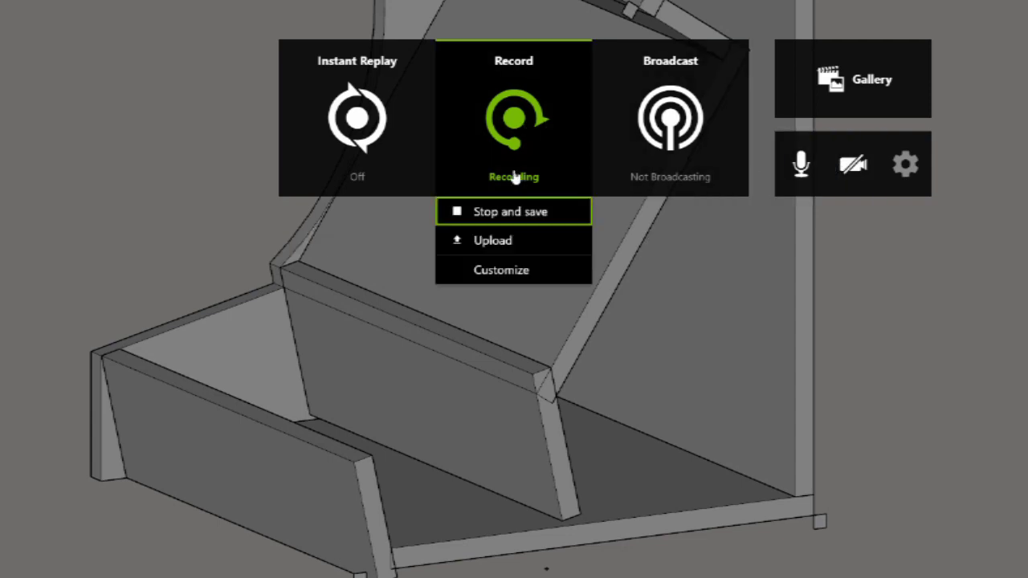